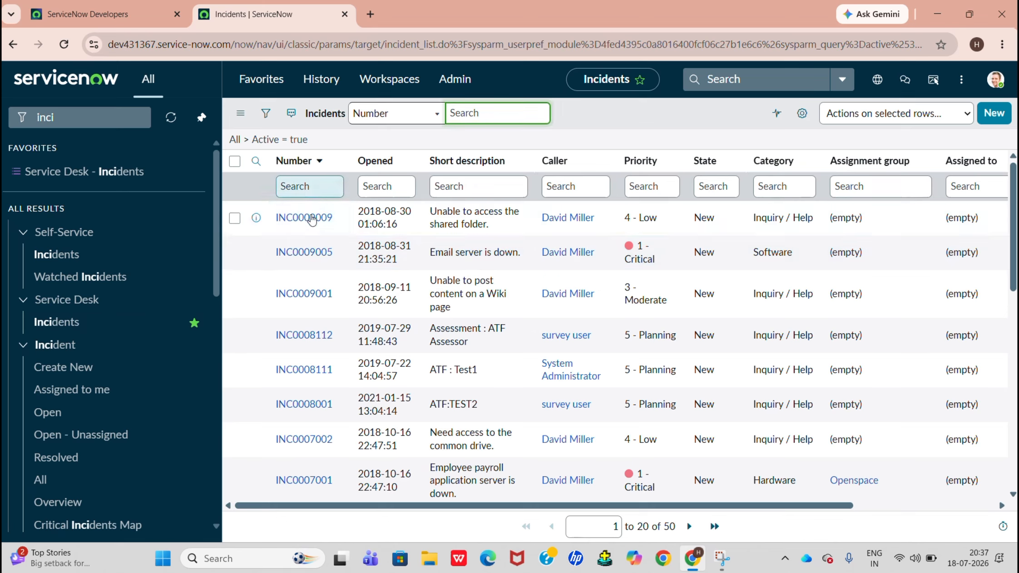
Open a new incident form from the Service Desk incidents list to examine its number format.
click(311, 223)
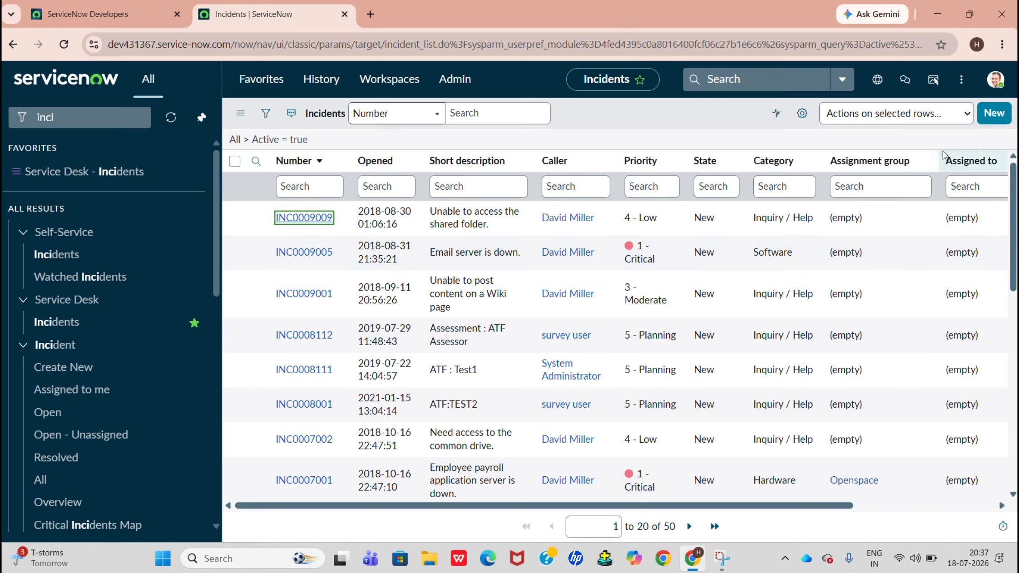
click(989, 119)
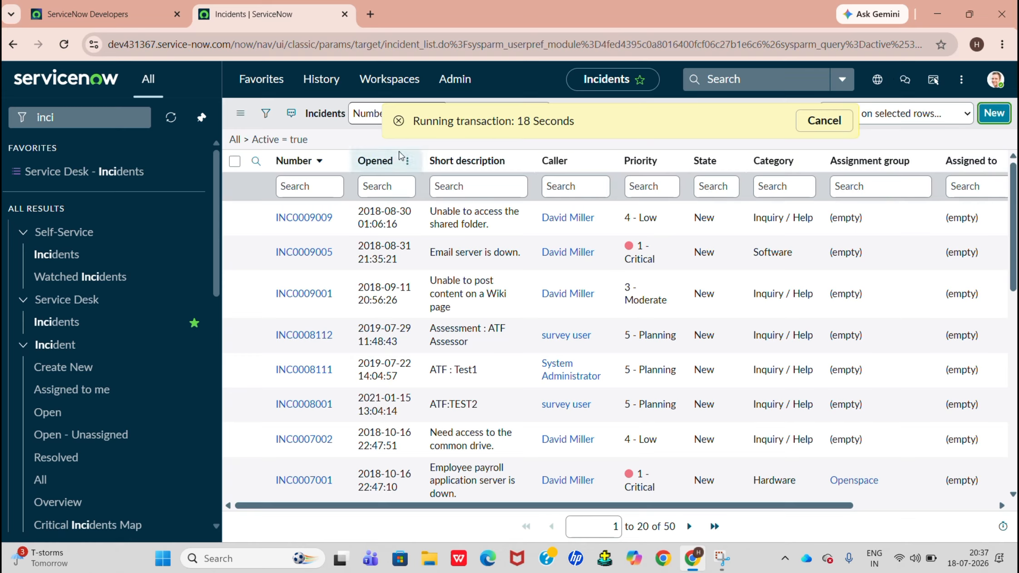
click(57, 323)
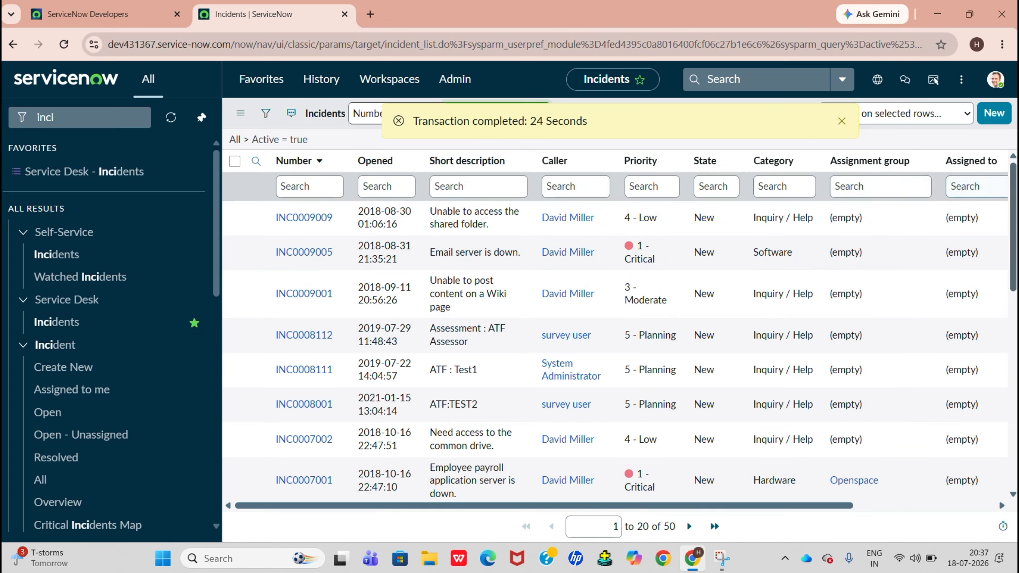
click(994, 112)
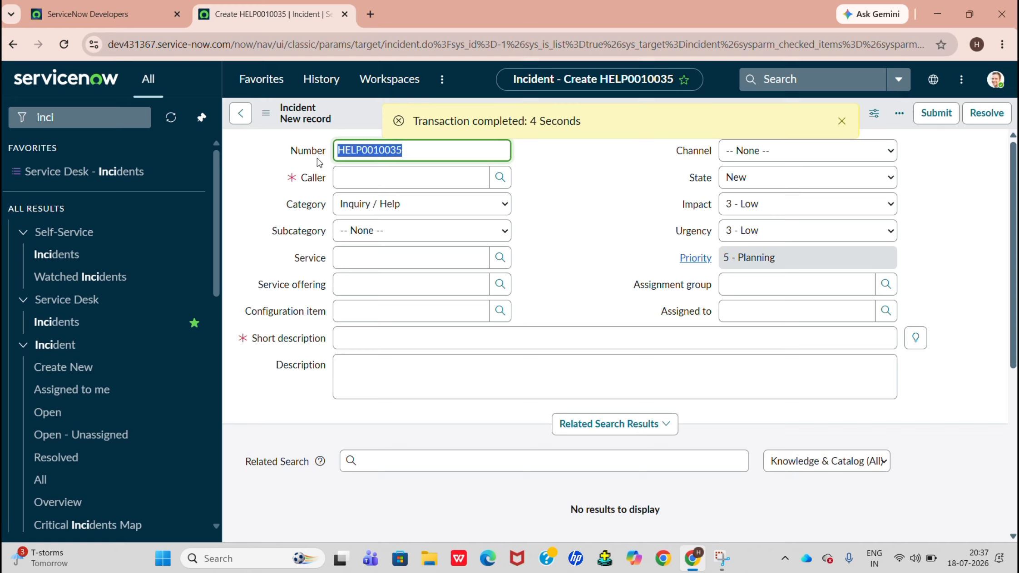
Find Number Maintenance under System Definition by filtering the navigator for "number" and open it.
click(139, 117)
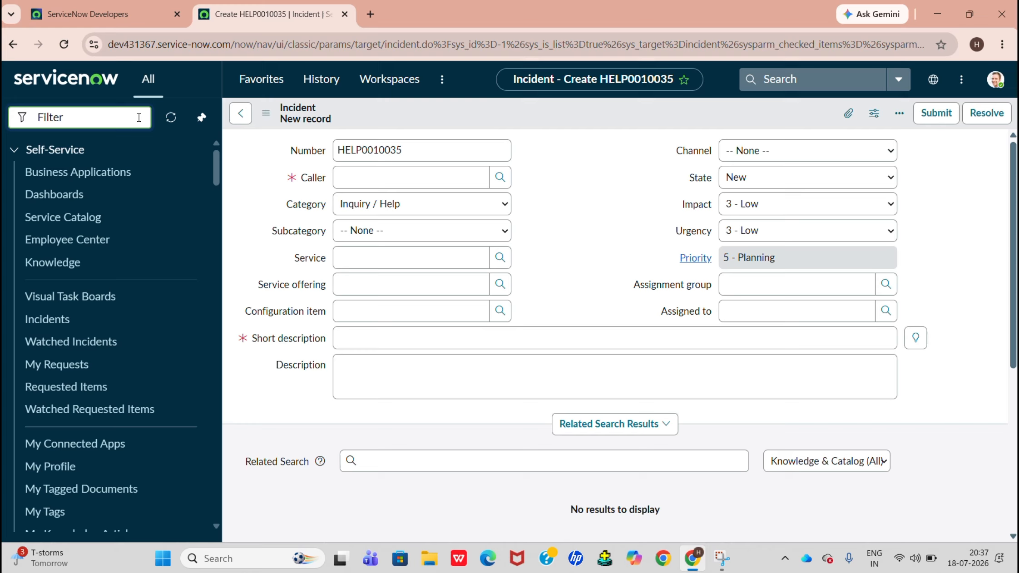
text(number)
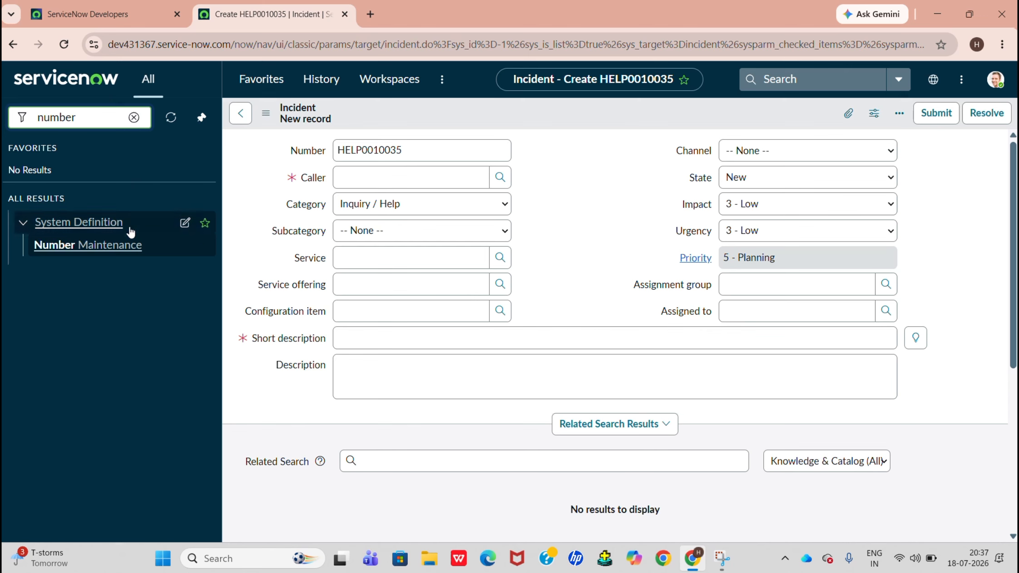
click(124, 248)
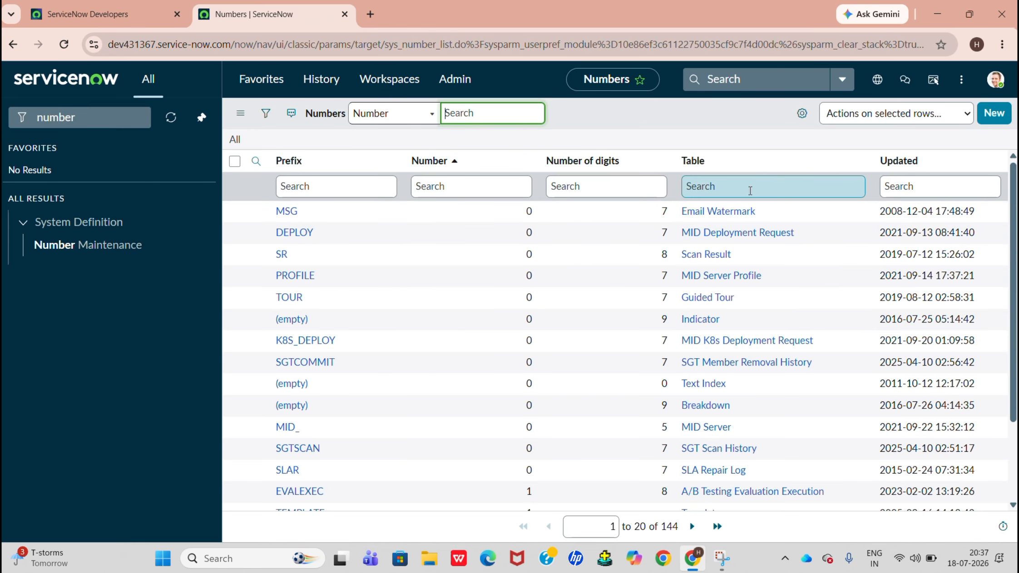
Filter the Numbers list by table "incident" and open the Incident table's numbering record.
click(750, 193)
text(inci)
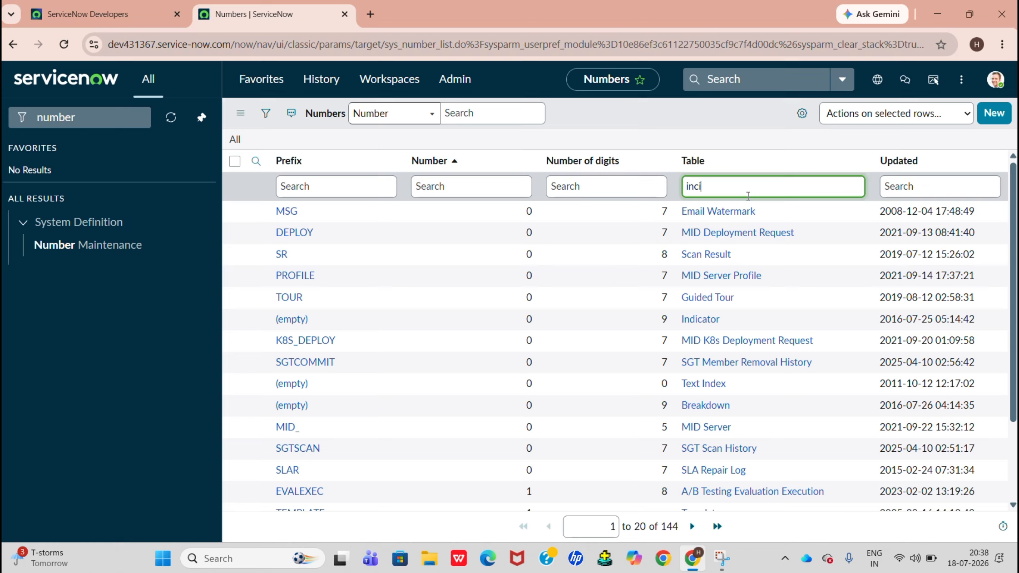
text(c)
key(BackSpace)
text(dent)
key(Return)
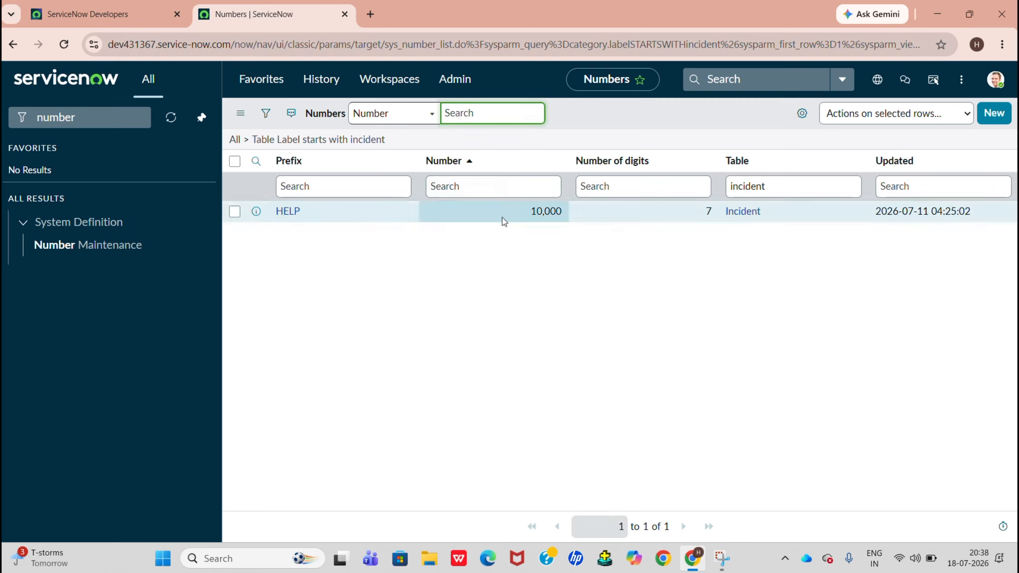
click(286, 212)
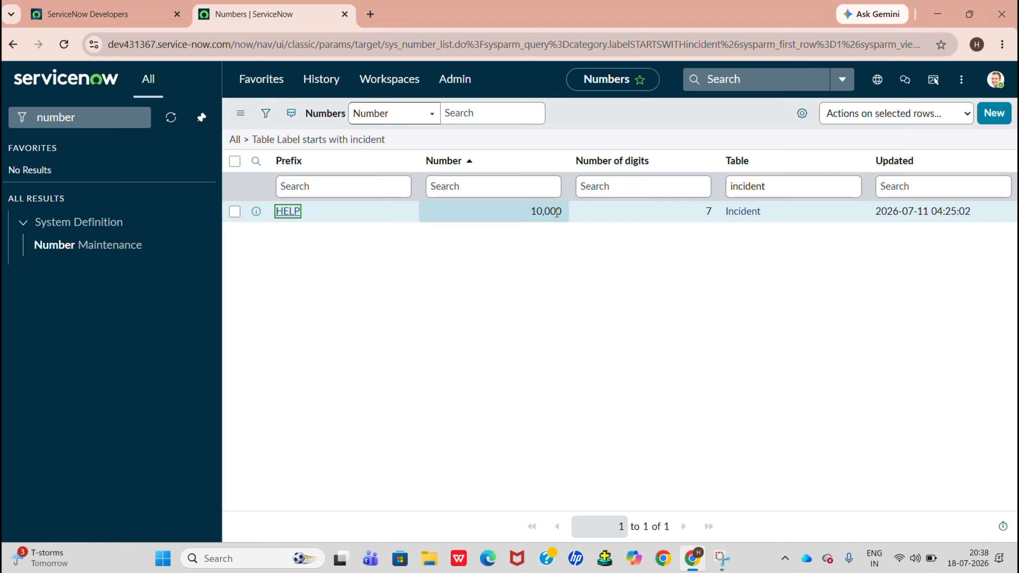
key(Return)
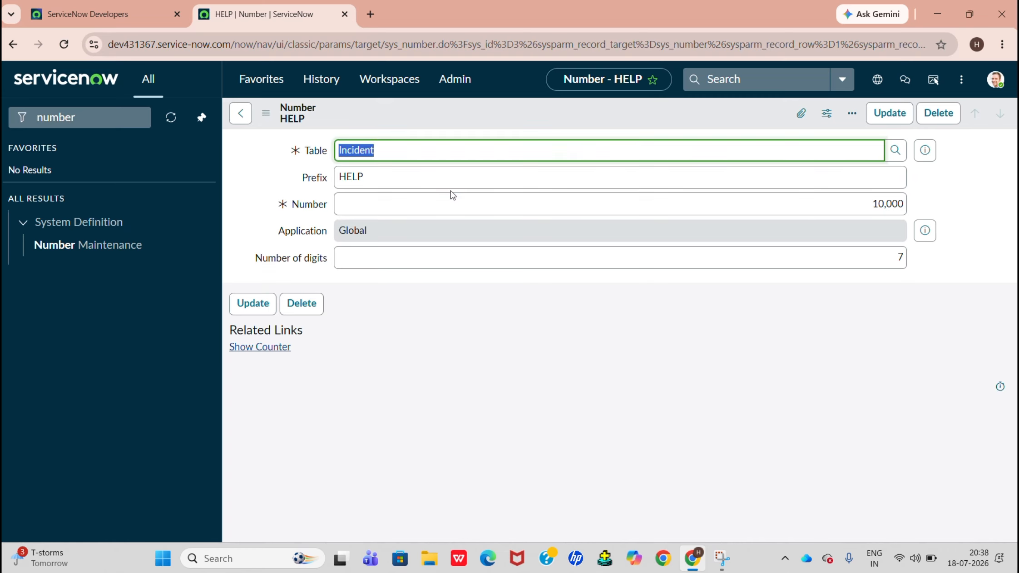
Change the Incident numbering prefix to "cust".
click(447, 176)
key(BackSpace)
key(BackSpace)
key(BackSpace)
key(BackSpace)
text(cust)
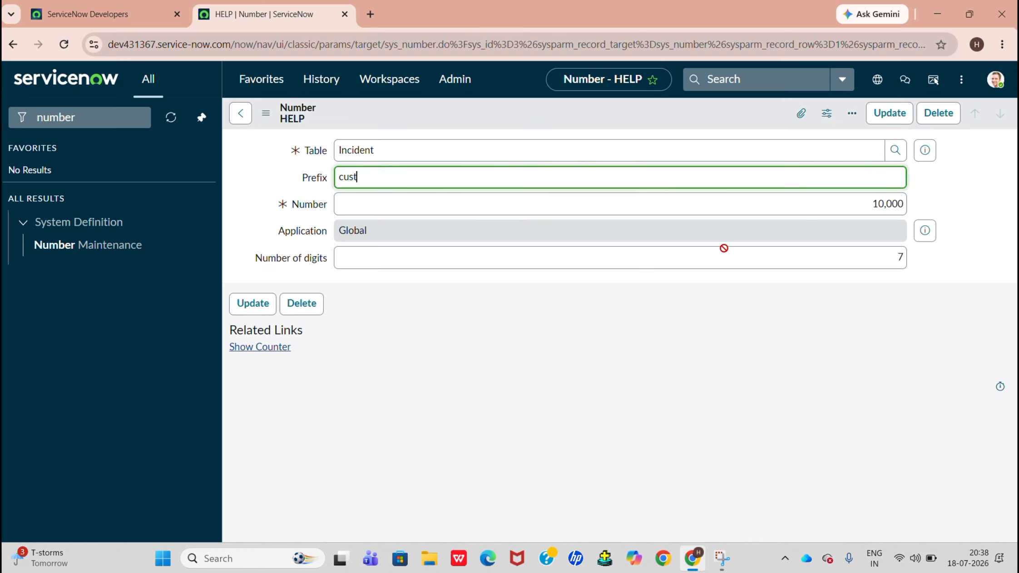
Set the Incident numbering record's Number value to 1 and save the record.
double_click(875, 204)
key(BackSpace)
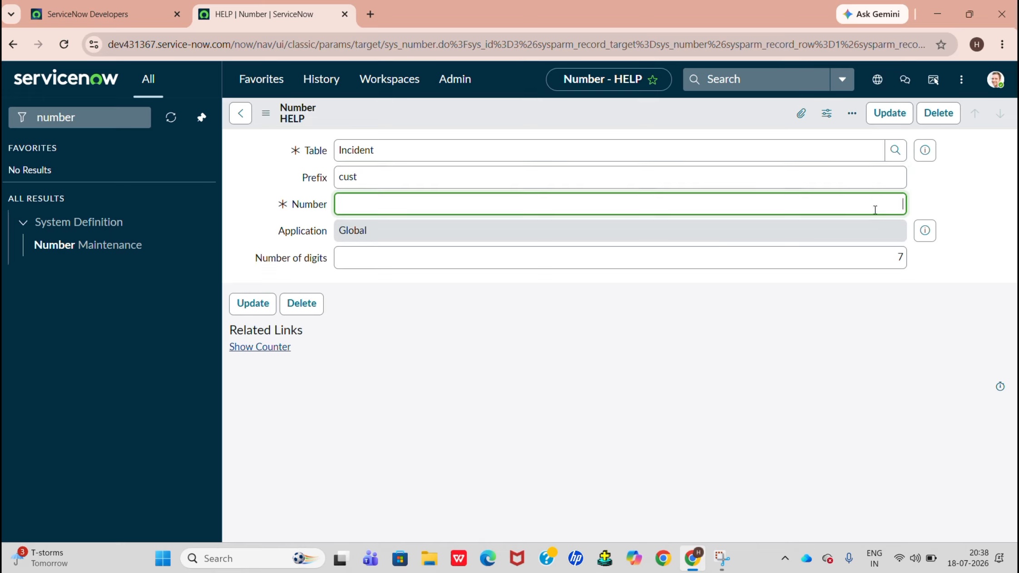
text(001021)
key(BackSpace)
key(BackSpace)
key(BackSpace)
key(BackSpace)
text(001)
click(255, 305)
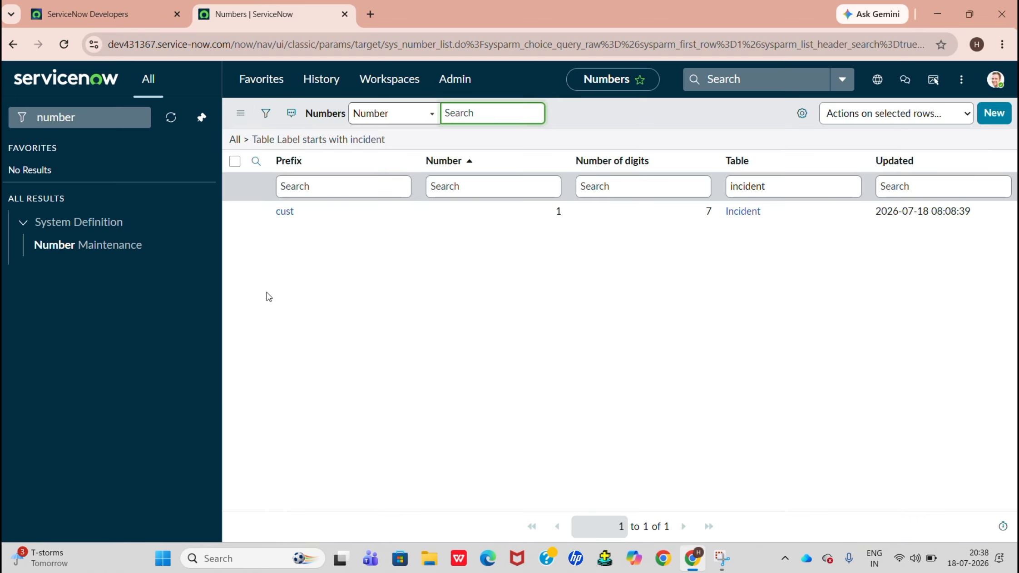
Create a new incident record from the Service Desk incidents list and check its generated number.
click(138, 120)
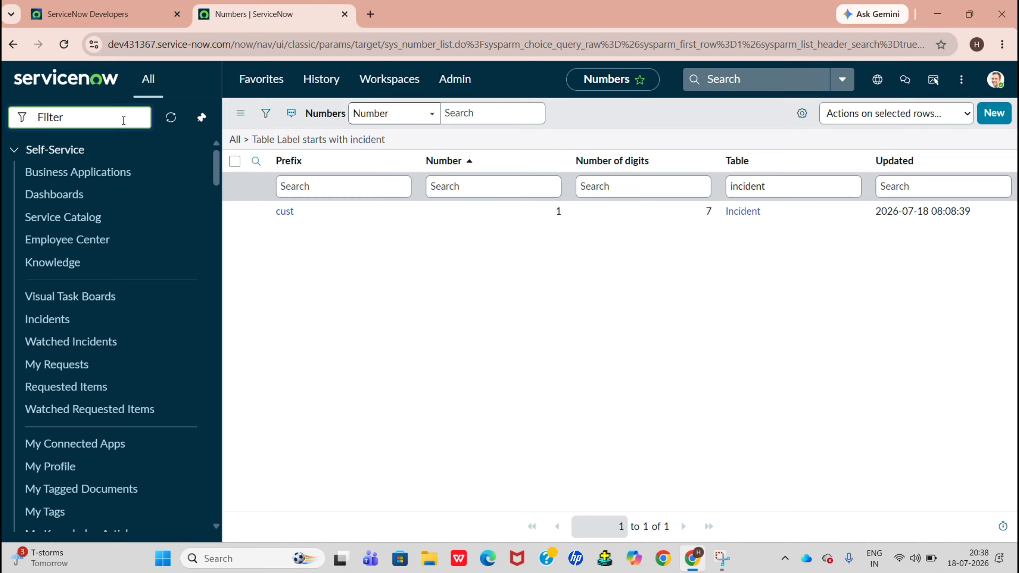
text(incide)
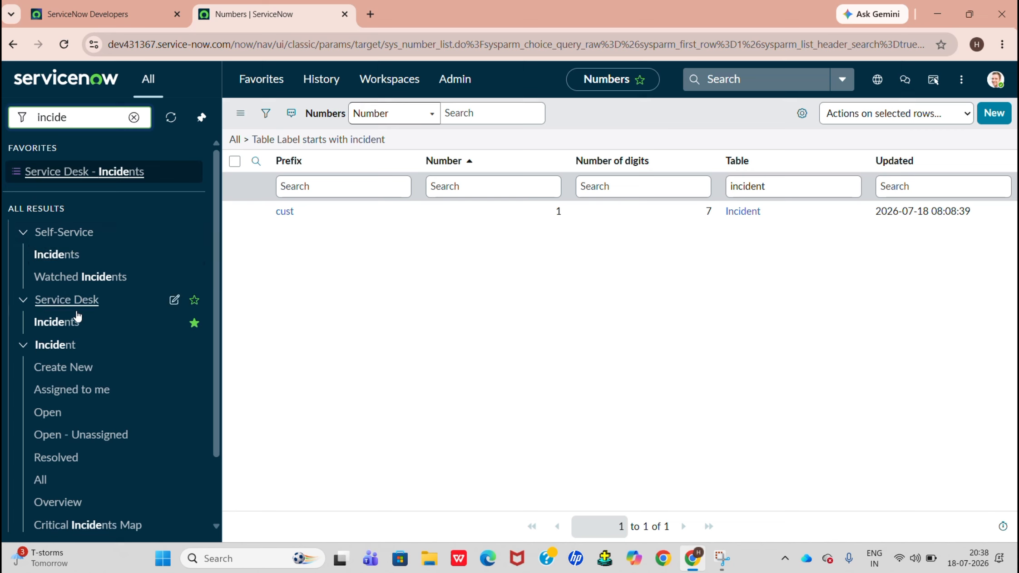
click(76, 323)
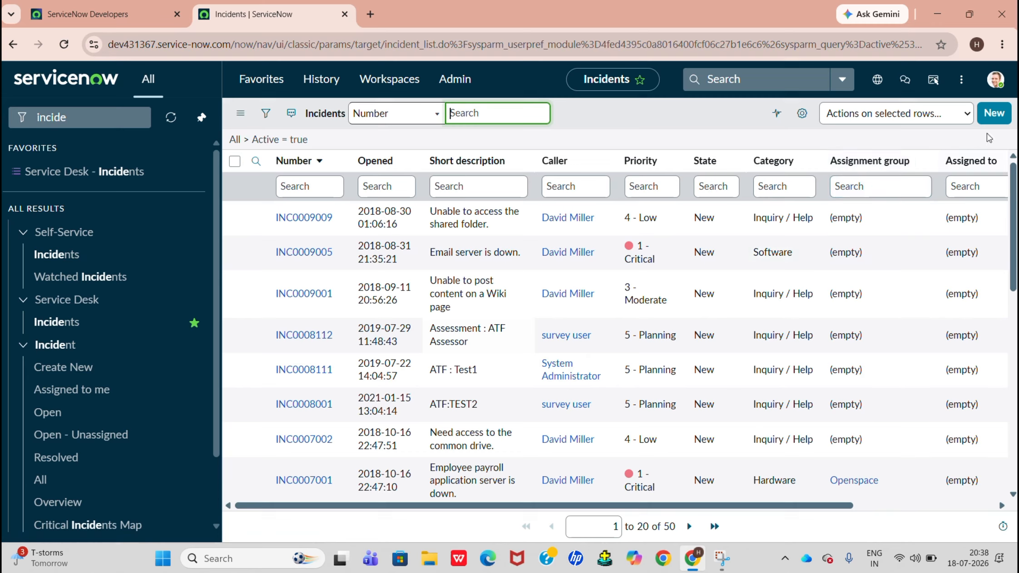
click(1001, 119)
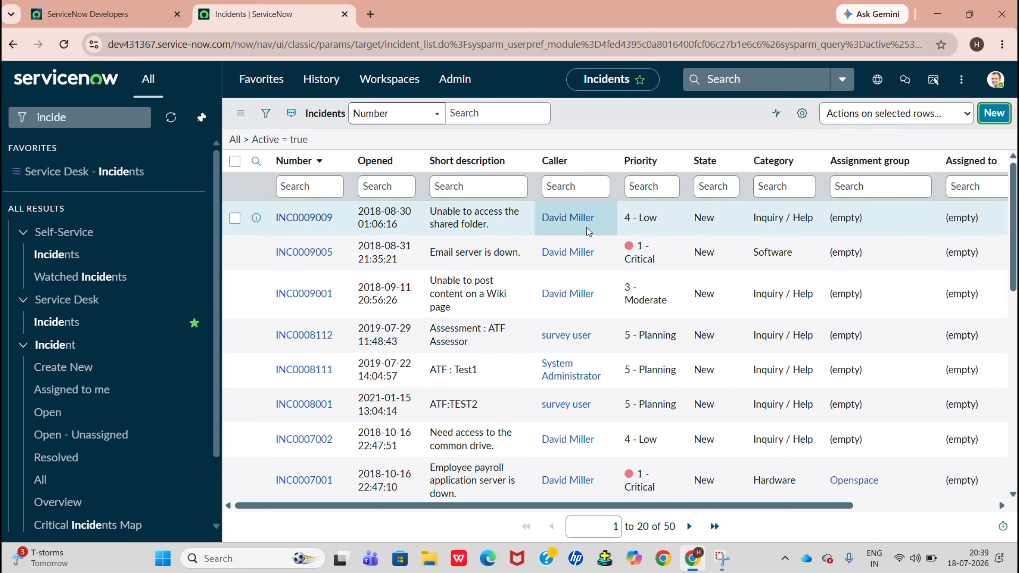
click(994, 113)
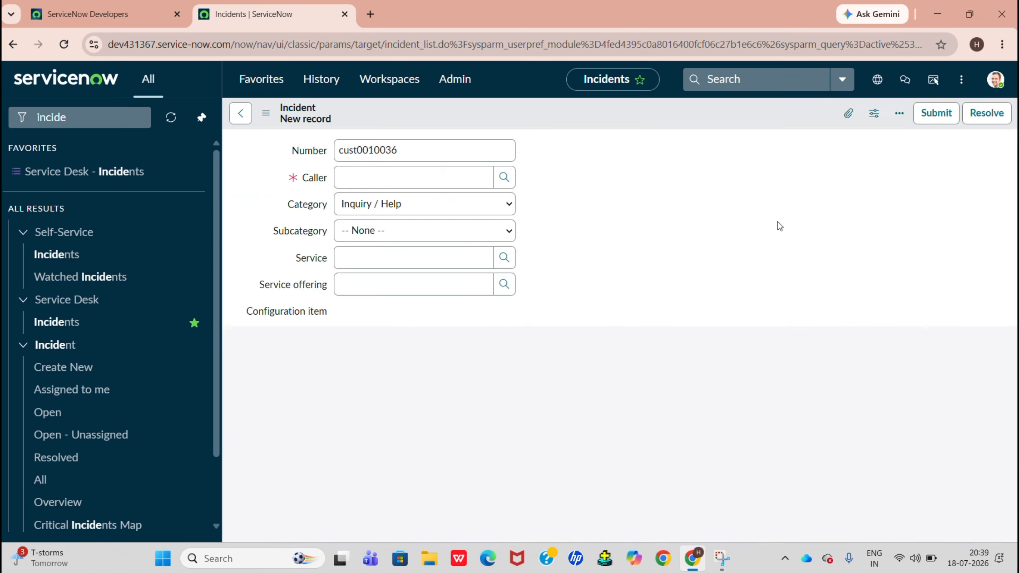
click(355, 154)
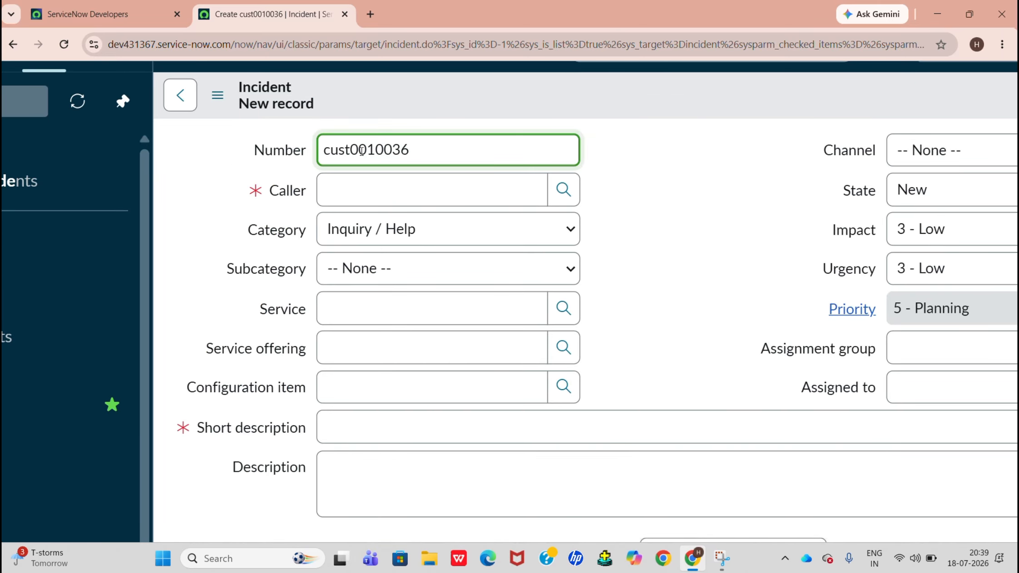
double_click(414, 157)
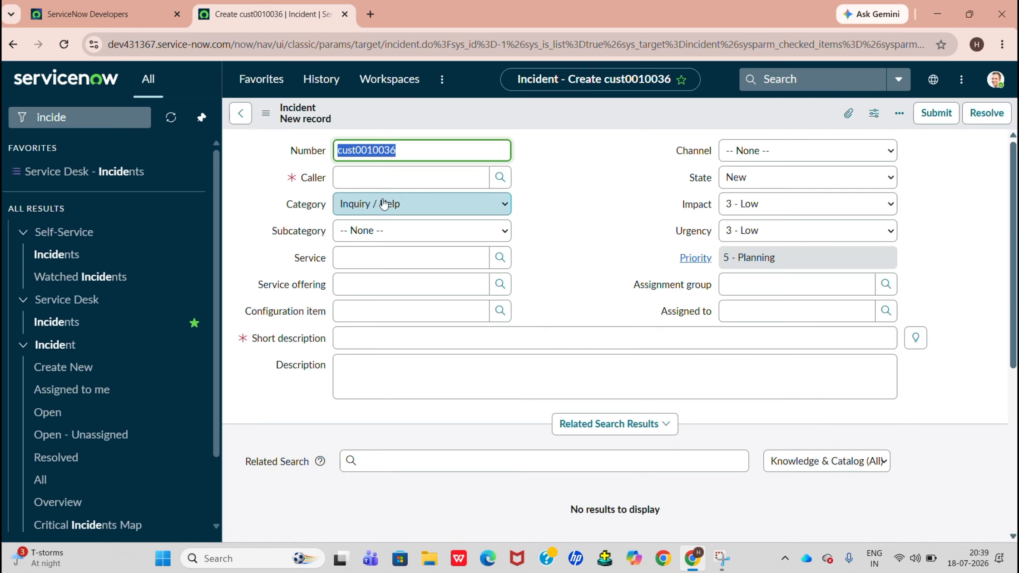
Choose the second listed user as caller and set category Software, subcategory Email and short description "Testing".
click(563, 189)
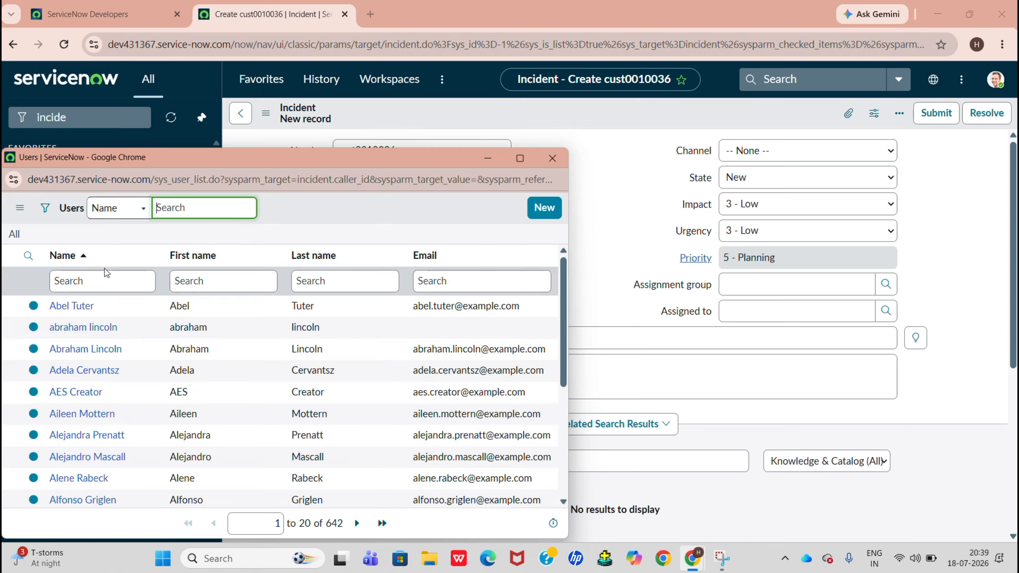
click(84, 328)
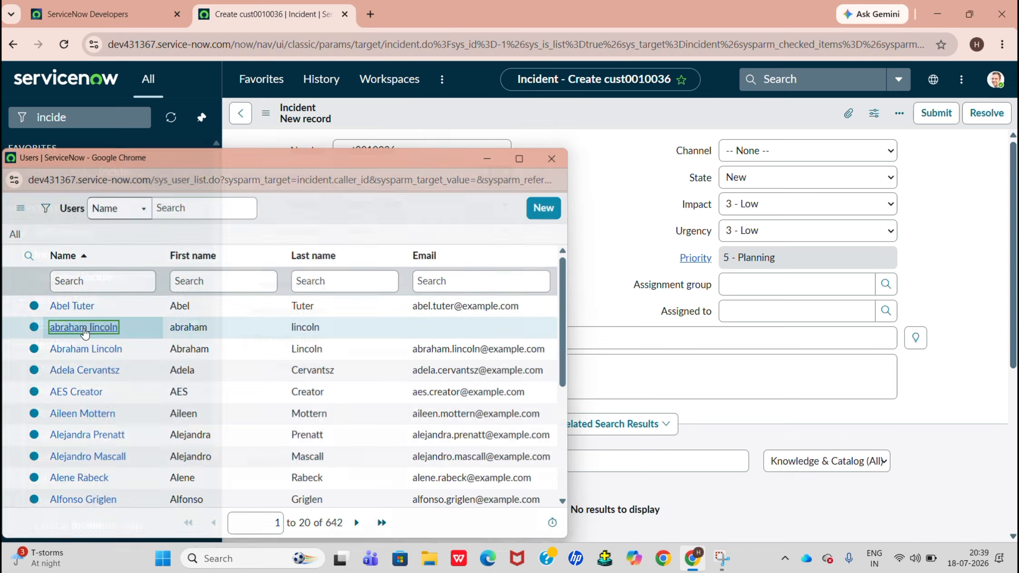
click(439, 204)
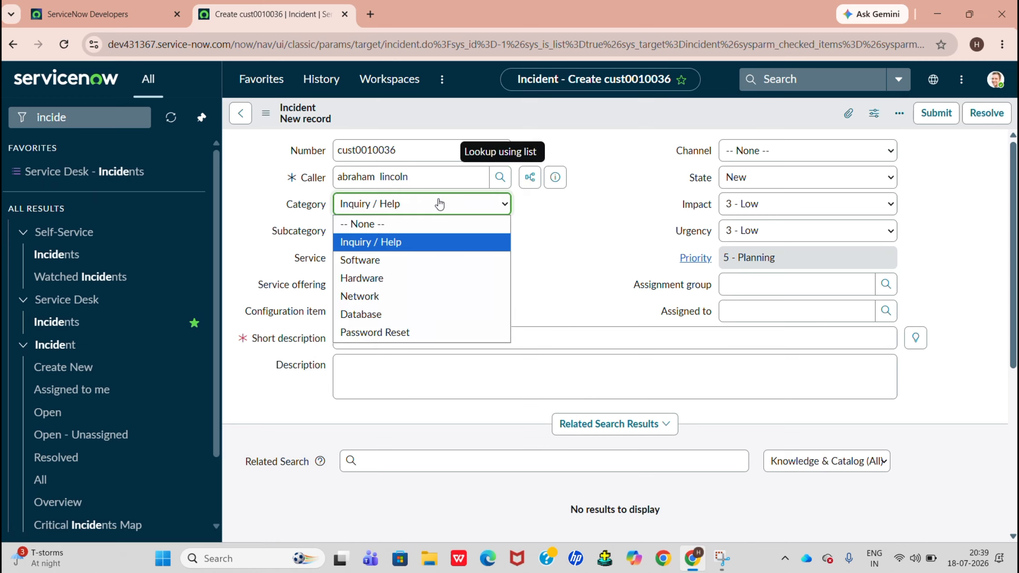
click(425, 261)
click(420, 234)
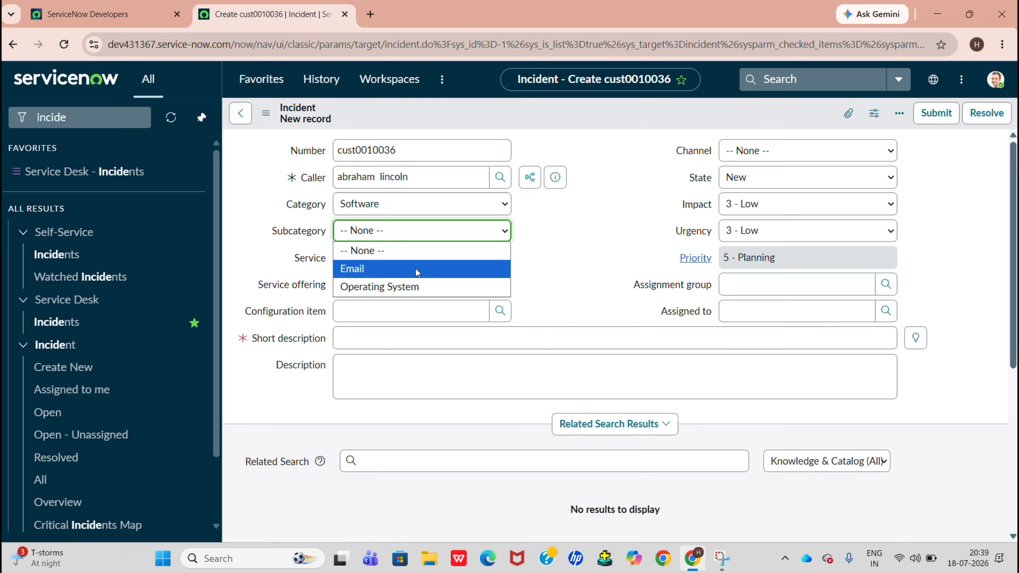
click(413, 269)
click(412, 338)
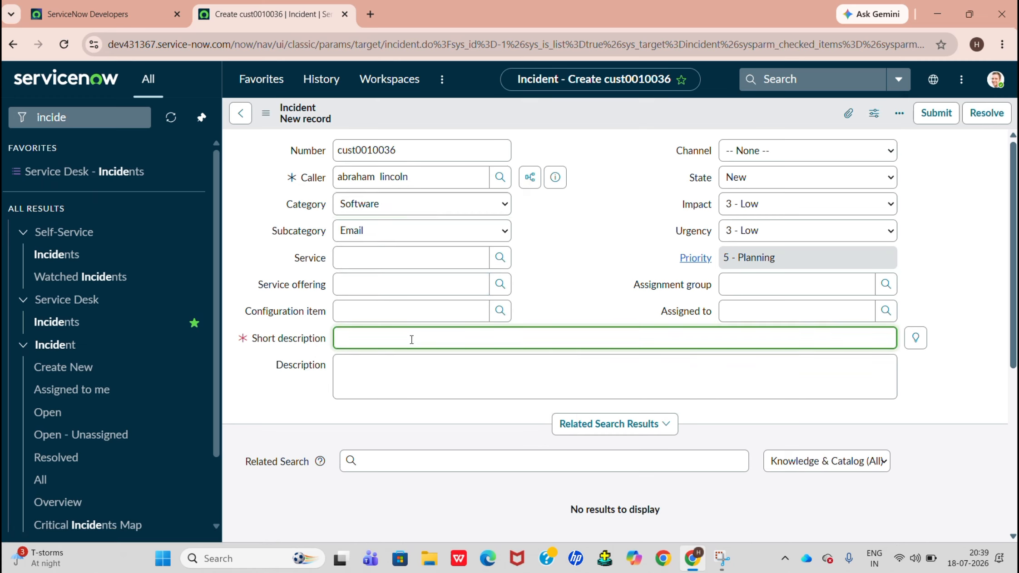
text(Testing)
Set the incident's impact to 2 - Medium and urgency to 1 - High, and submit the record.
click(719, 180)
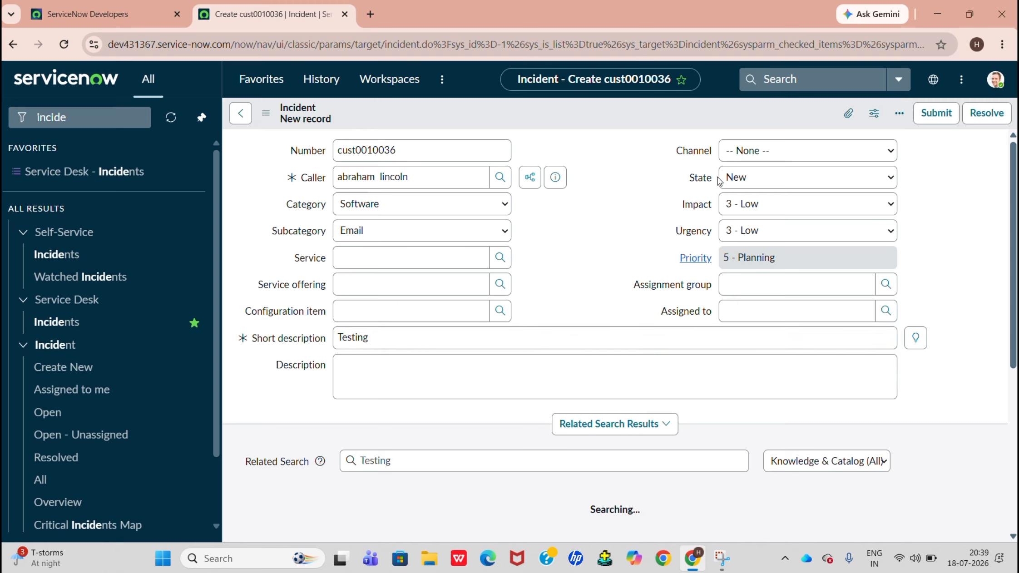
click(735, 204)
click(744, 240)
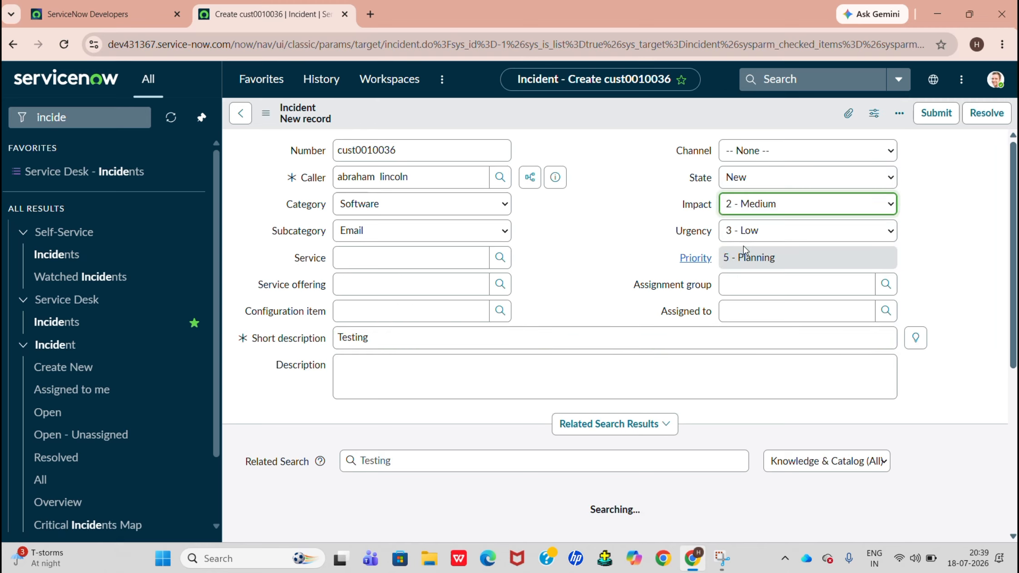
click(743, 234)
click(743, 250)
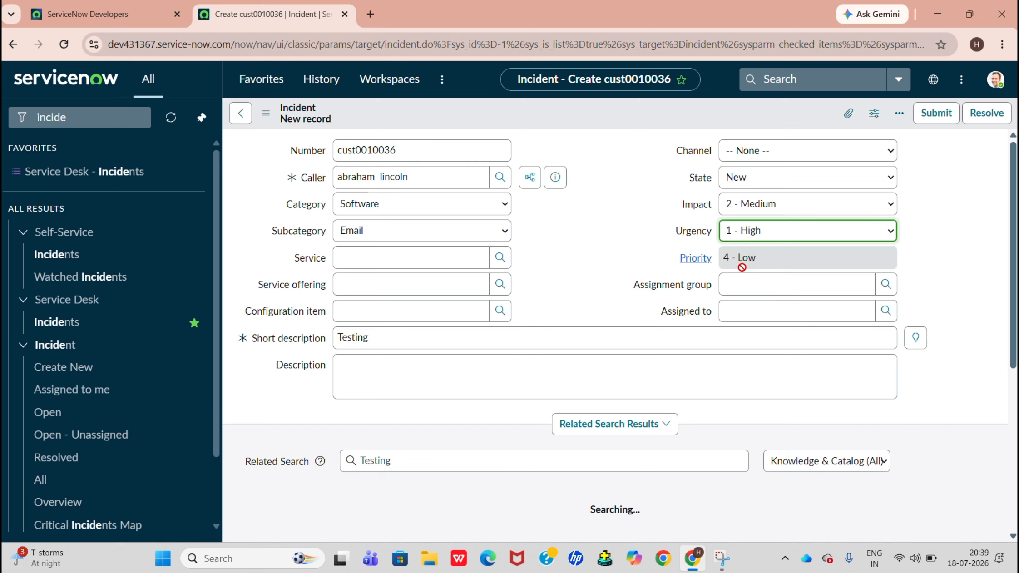
scroll(762, 357, down, 3)
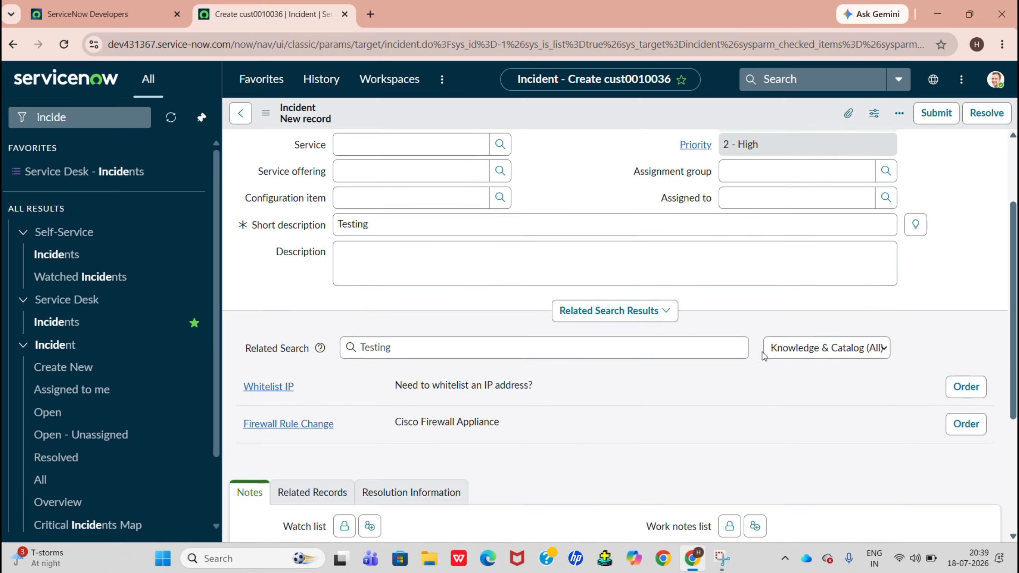
click(932, 123)
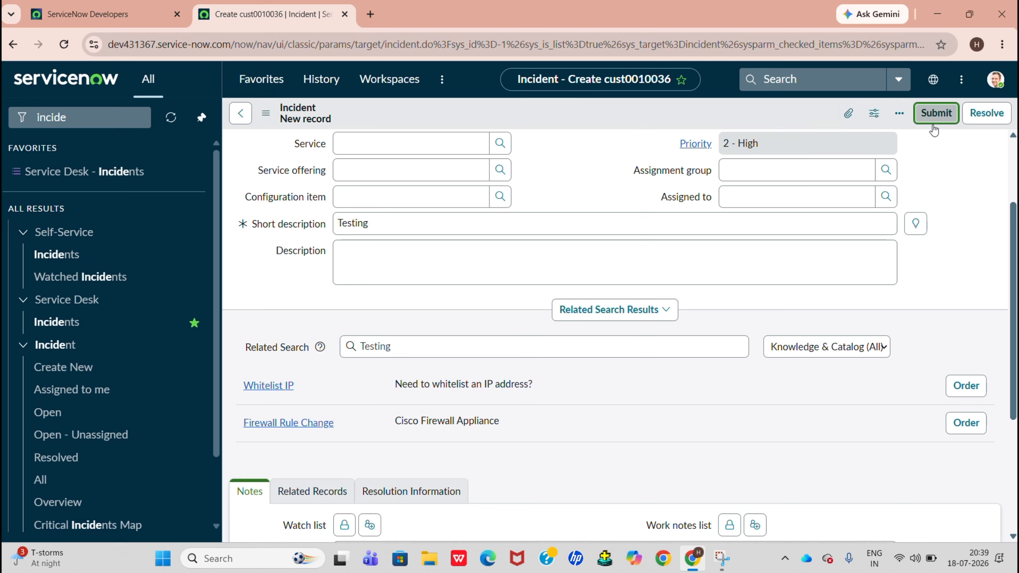
scroll(487, 195, up, 3)
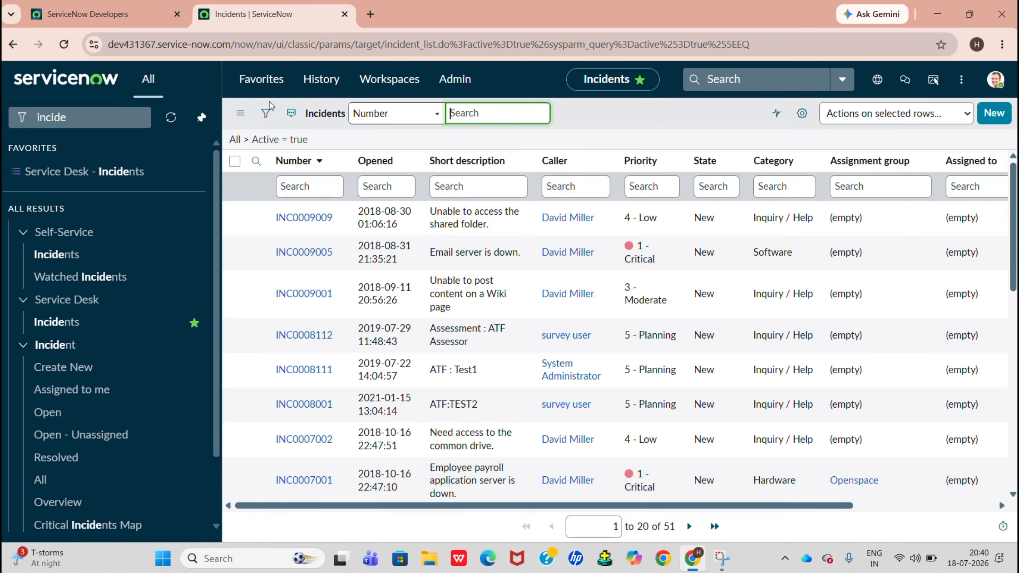
Filter the incidents list to records created on Today.
click(266, 111)
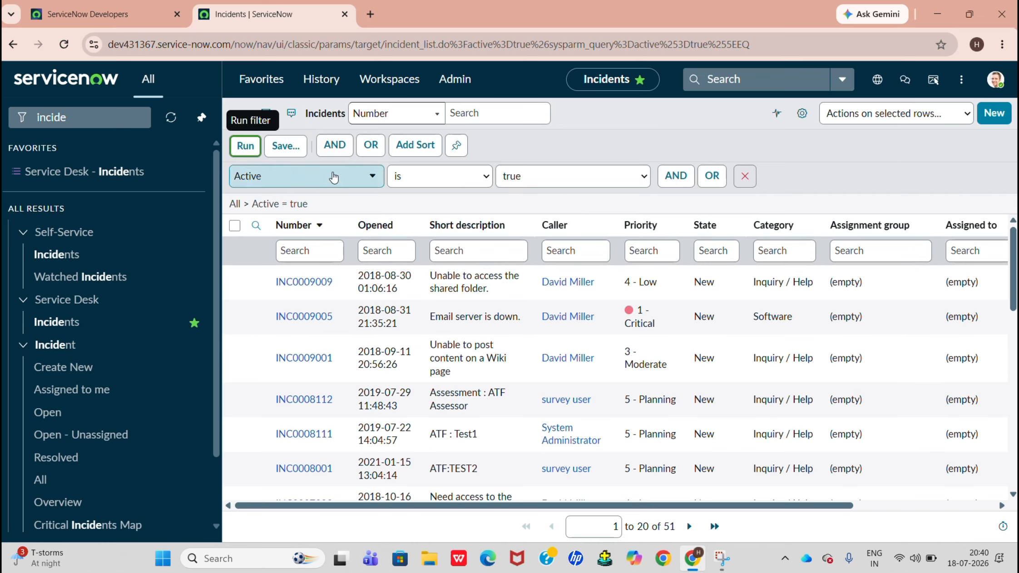
click(335, 176)
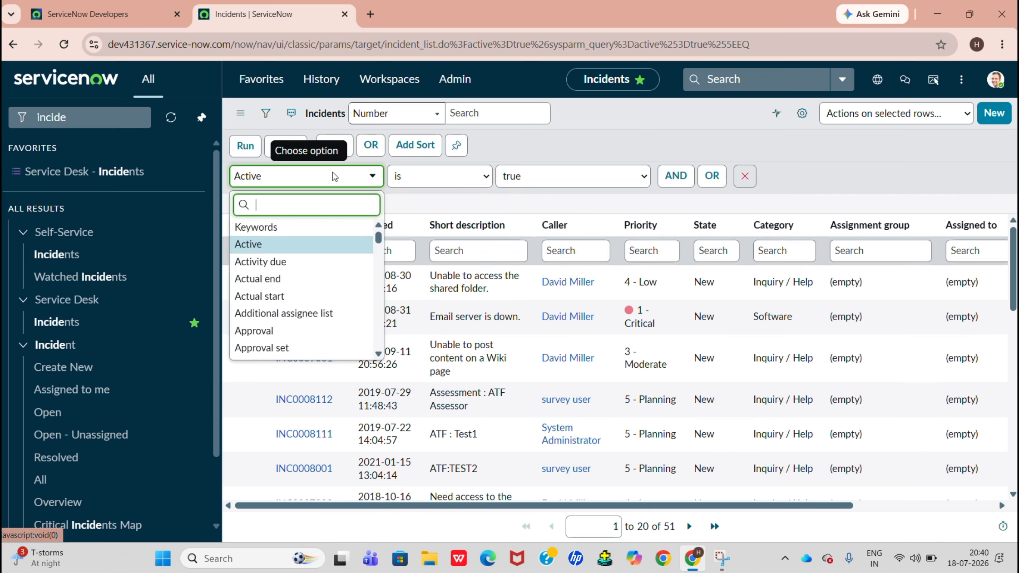
text(crea)
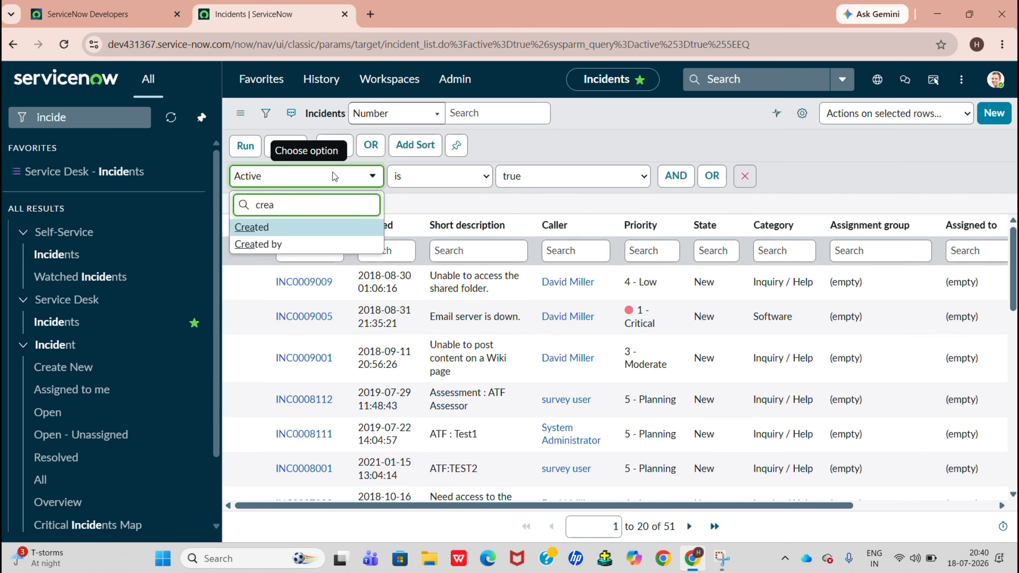
click(313, 227)
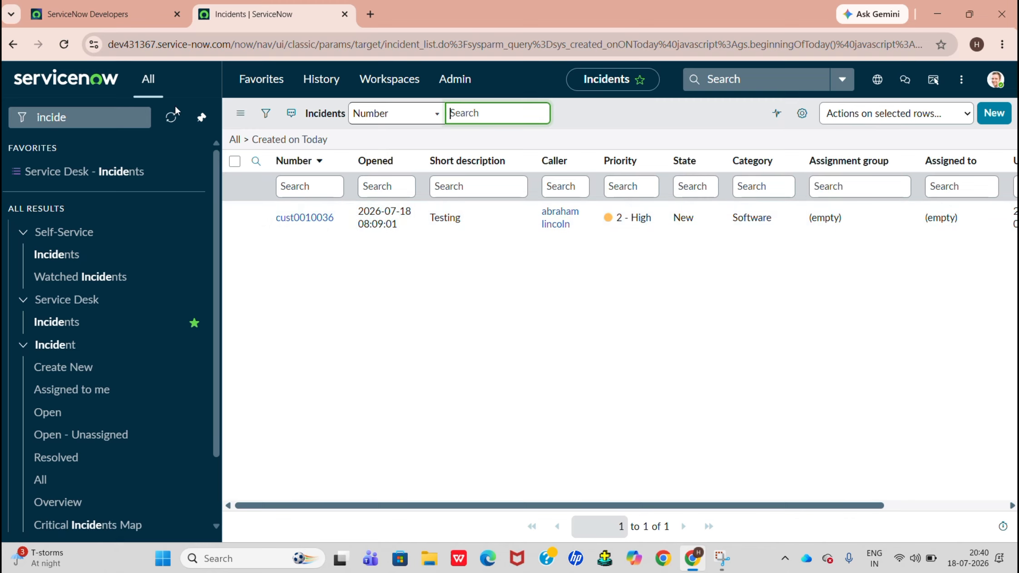
Clear the navigator filter for a new module search.
click(136, 115)
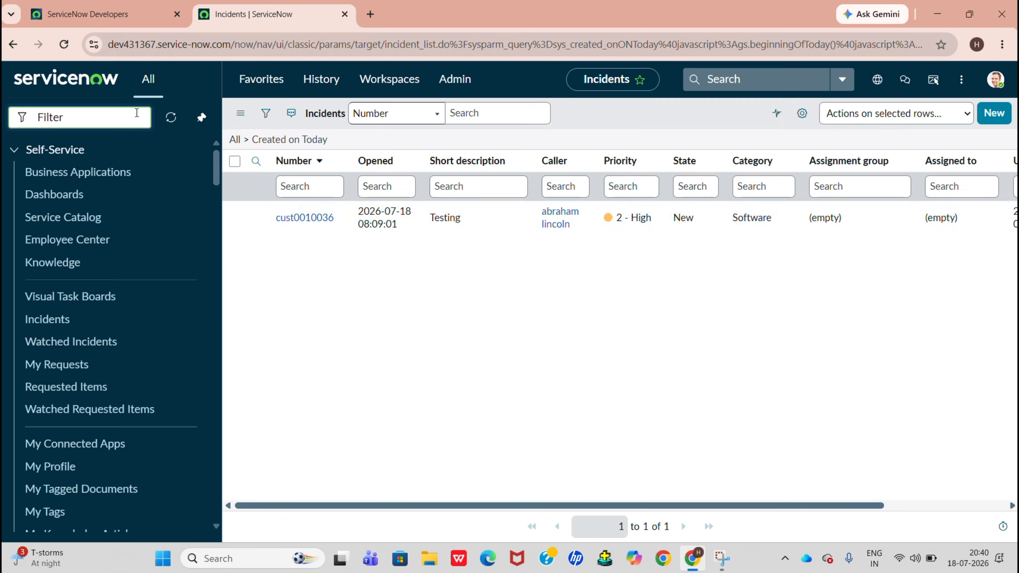